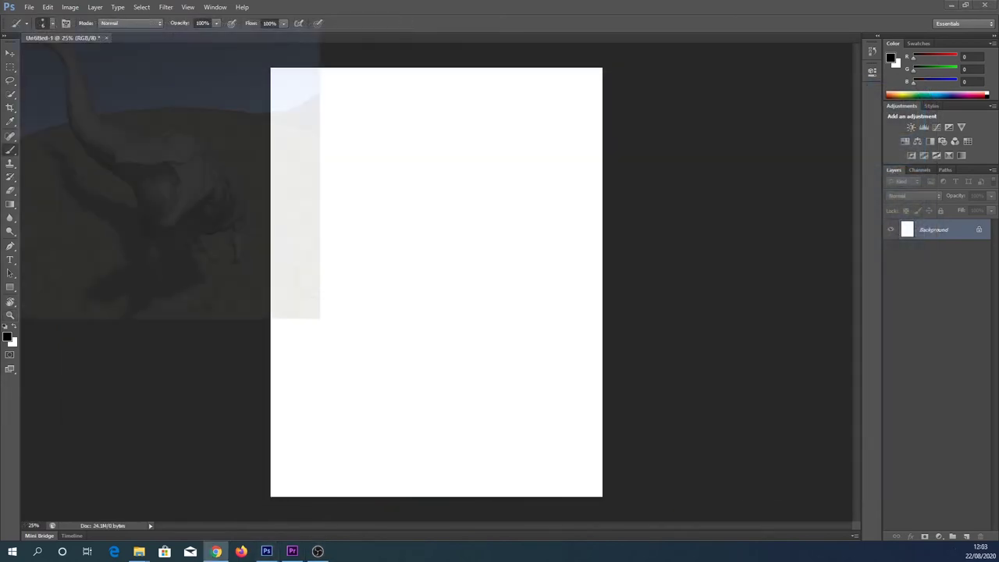
Add a new layer and sketch a light rough of the dinosaur, including its near lower leg and foot.
{"action": "key", "text": "ctrl+shift+alt+n"}
{"action": "scroll", "coordinate": [633, 352], "scroll_direction": "up", "scroll_amount": 3, "text": "alt"}
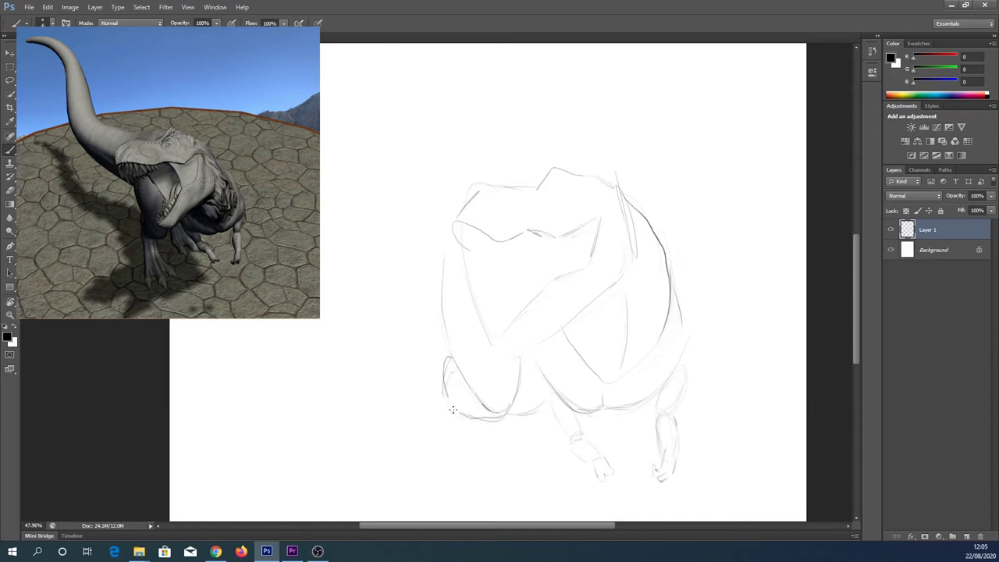
{"action": "mouse_move", "coordinate": [451, 430]}
{"action": "left_mouse_down"}
{"action": "mouse_move", "coordinate": [483, 394]}
{"action": "mouse_move", "coordinate": [531, 443]}
{"action": "left_mouse_up"}
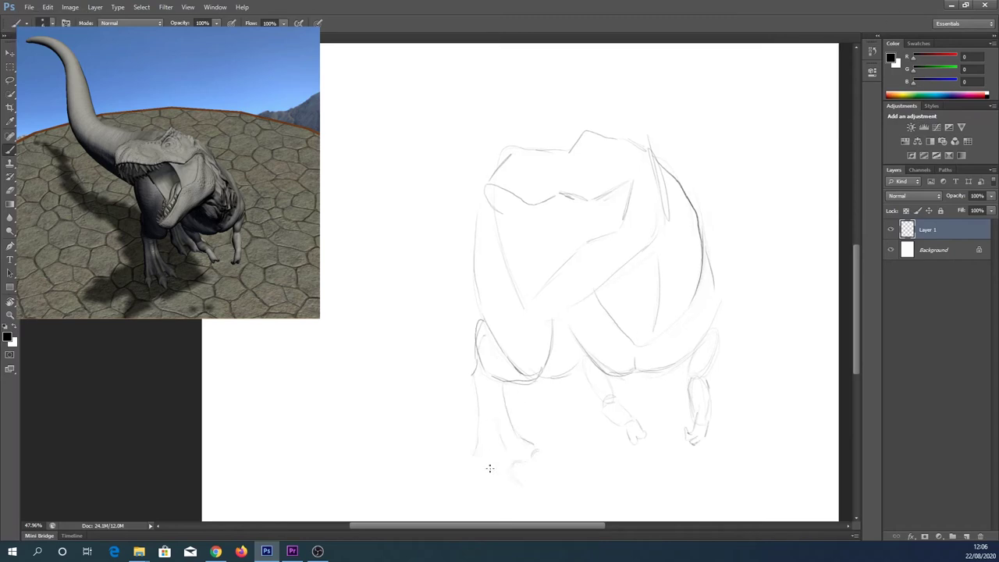
Lasso the near lower leg and foot and move them slightly toward the body.
{"action": "key", "text": "l"}
{"action": "left_click_drag", "start_coordinate": [468, 359], "coordinate": [466, 366]}
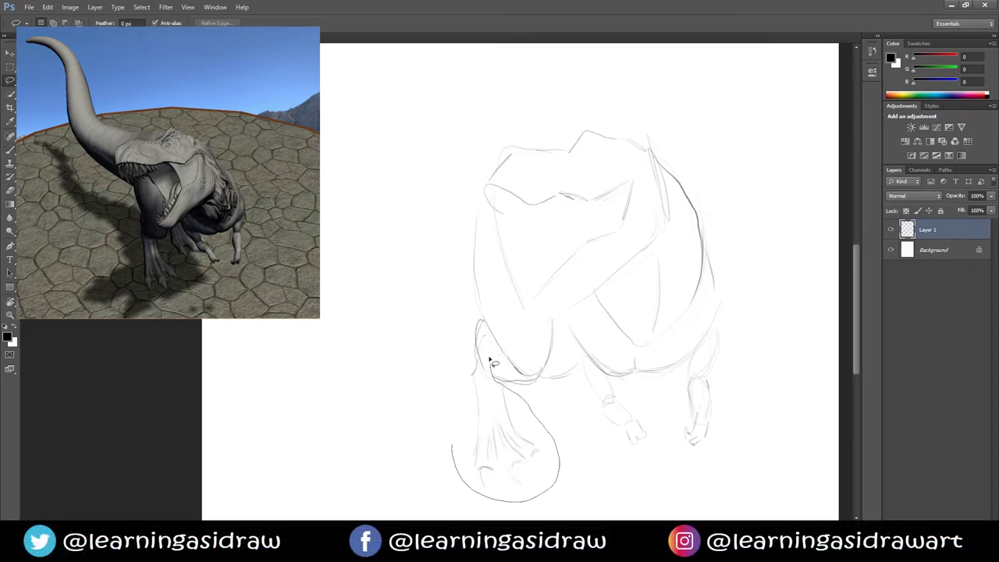
{"action": "left_click_drag", "start_coordinate": [518, 439], "coordinate": [530, 438], "text": "ctrl"}
Sketch the curved tail sweeping up from the back and flank with the brush.
{"action": "key", "text": "b"}
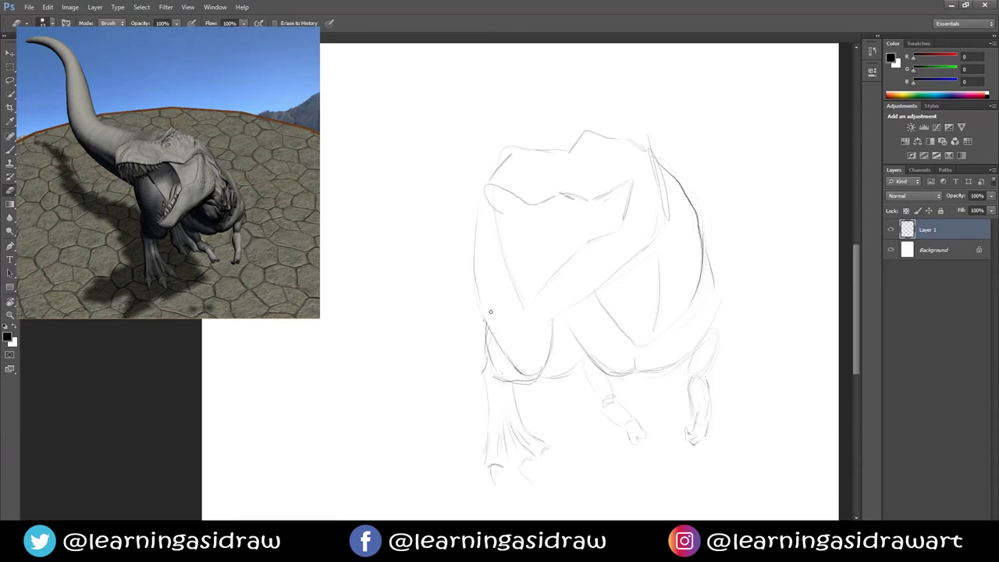
{"action": "left_click_drag", "start_coordinate": [474, 246], "coordinate": [403, 206]}
{"action": "left_click_drag", "start_coordinate": [508, 155], "coordinate": [448, 151]}
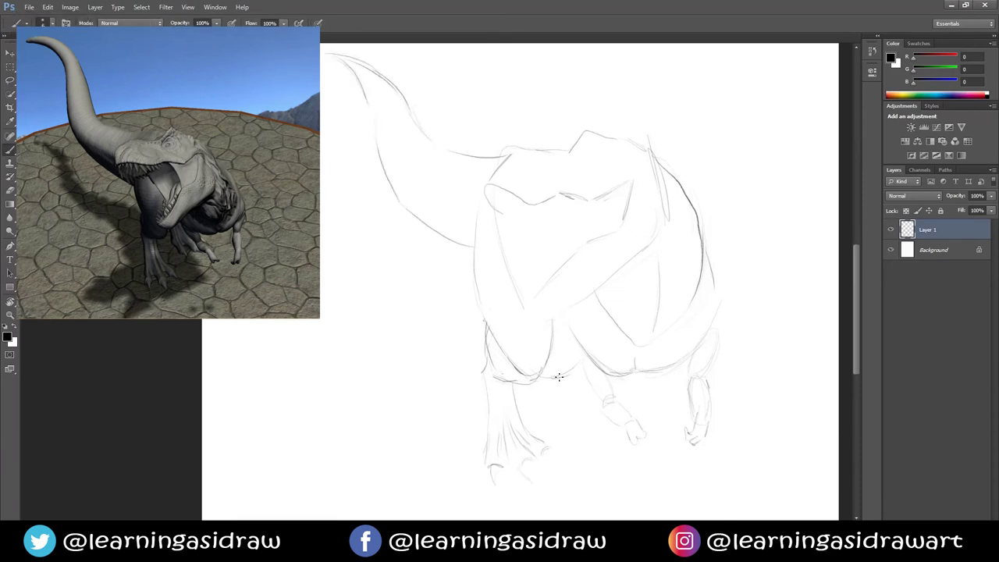
Draw the far leg and darken both small arms, adding claws and light shading to the hands.
{"action": "left_click_drag", "start_coordinate": [563, 364], "coordinate": [558, 375]}
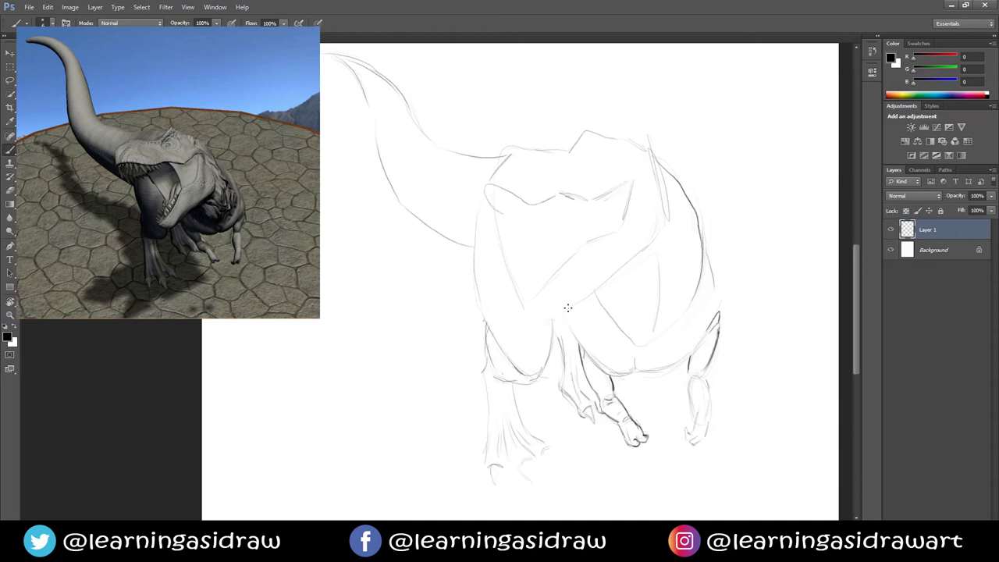
{"action": "left_click_drag", "start_coordinate": [575, 334], "coordinate": [597, 363]}
{"action": "mouse_move", "coordinate": [710, 421]}
{"action": "left_mouse_down"}
{"action": "mouse_move", "coordinate": [690, 440]}
{"action": "mouse_move", "coordinate": [707, 443]}
{"action": "left_mouse_up"}
{"action": "mouse_move", "coordinate": [696, 376]}
{"action": "left_mouse_down"}
{"action": "mouse_move", "coordinate": [690, 414]}
{"action": "mouse_move", "coordinate": [701, 442]}
{"action": "mouse_move", "coordinate": [693, 437]}
{"action": "left_mouse_up"}
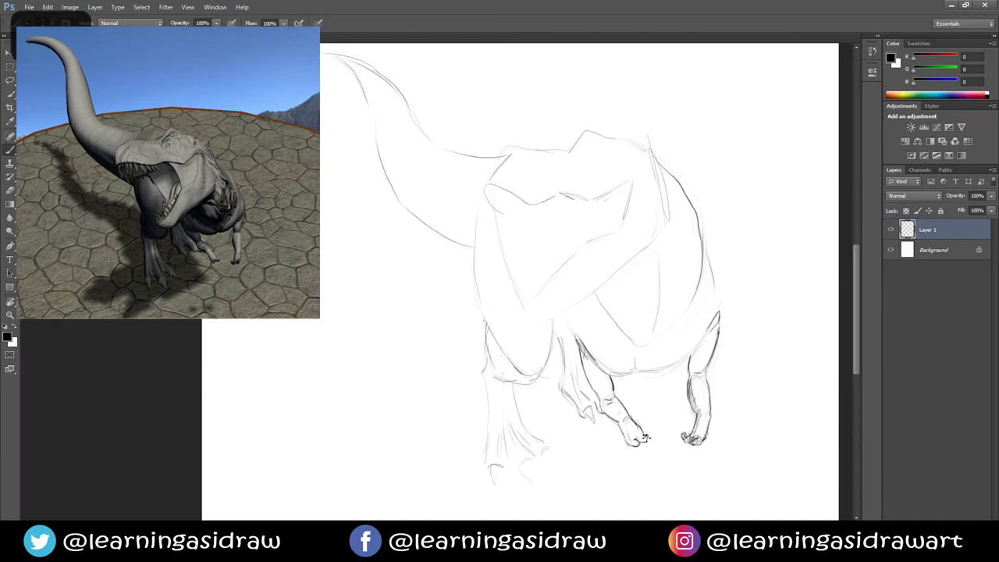
{"action": "left_click_drag", "start_coordinate": [627, 437], "coordinate": [647, 442]}
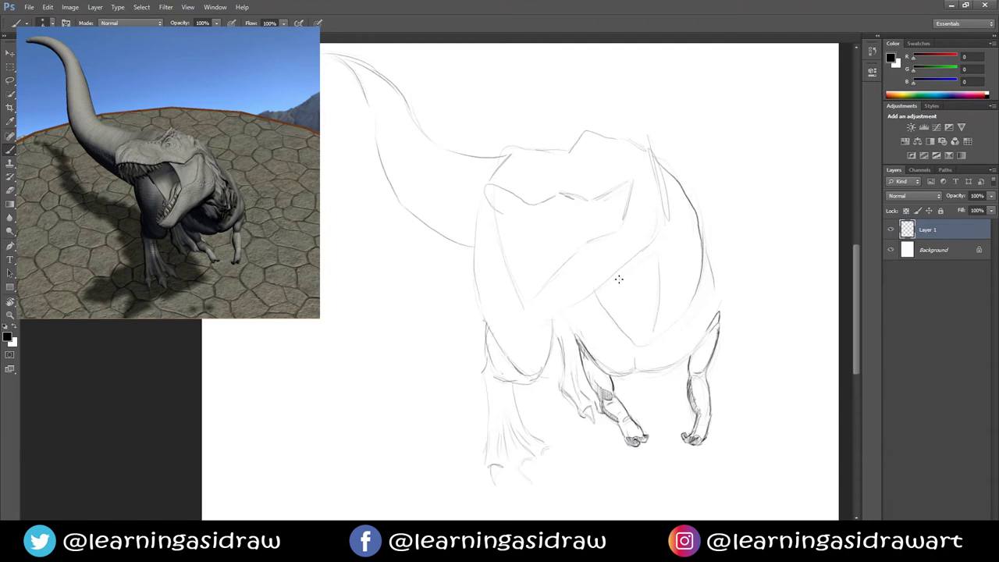
Firm up the torso's outer contour and outline the open lower jaw, mouth interior and upper jaw edge.
{"action": "left_click_drag", "start_coordinate": [713, 326], "coordinate": [702, 231]}
{"action": "left_click_drag", "start_coordinate": [652, 337], "coordinate": [687, 307]}
{"action": "mouse_move", "coordinate": [531, 315]}
{"action": "left_mouse_down"}
{"action": "mouse_move", "coordinate": [630, 250]}
{"action": "mouse_move", "coordinate": [641, 255]}
{"action": "mouse_move", "coordinate": [654, 185]}
{"action": "mouse_move", "coordinate": [639, 209]}
{"action": "mouse_move", "coordinate": [640, 183]}
{"action": "mouse_move", "coordinate": [593, 237]}
{"action": "left_mouse_up"}
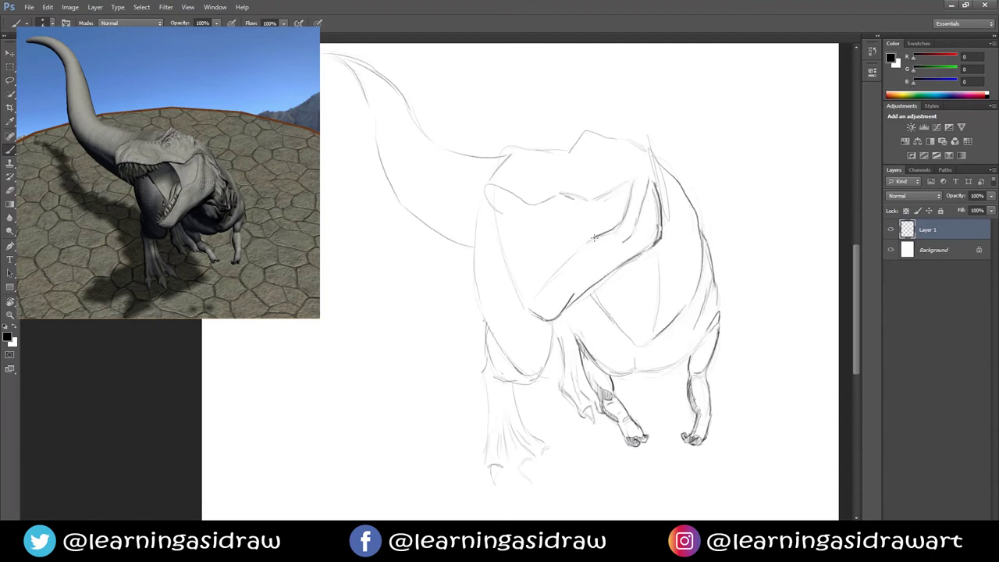
{"action": "mouse_move", "coordinate": [534, 301]}
{"action": "left_mouse_down"}
{"action": "mouse_move", "coordinate": [564, 263]}
{"action": "mouse_move", "coordinate": [542, 275]}
{"action": "mouse_move", "coordinate": [611, 195]}
{"action": "mouse_move", "coordinate": [583, 229]}
{"action": "mouse_move", "coordinate": [574, 225]}
{"action": "mouse_move", "coordinate": [556, 256]}
{"action": "mouse_move", "coordinate": [552, 238]}
{"action": "mouse_move", "coordinate": [540, 281]}
{"action": "mouse_move", "coordinate": [576, 226]}
{"action": "mouse_move", "coordinate": [558, 252]}
{"action": "left_mouse_up"}
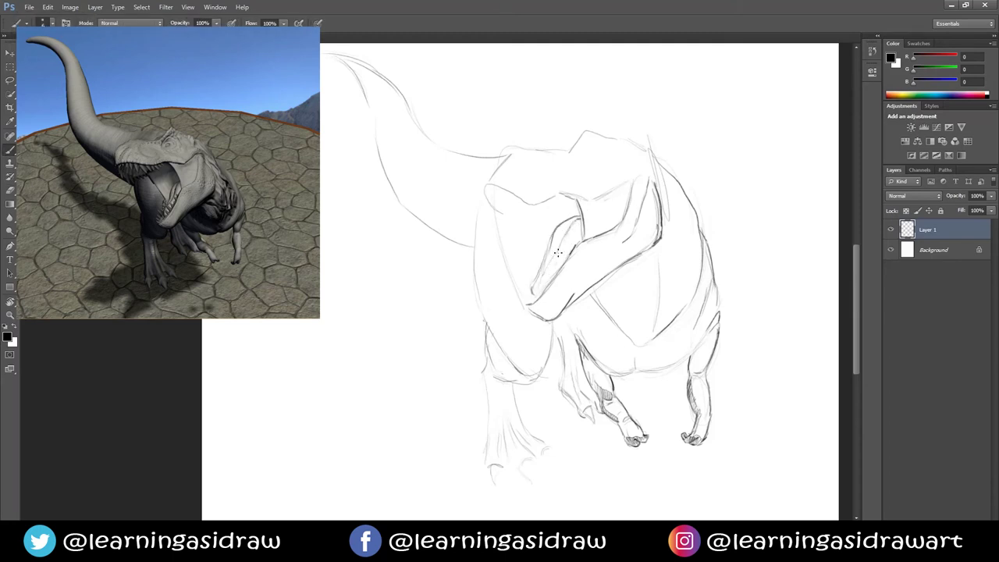
{"action": "mouse_move", "coordinate": [494, 207]}
{"action": "left_mouse_down"}
{"action": "mouse_move", "coordinate": [529, 194]}
{"action": "mouse_move", "coordinate": [604, 198]}
{"action": "mouse_move", "coordinate": [650, 169]}
{"action": "left_mouse_up"}
{"action": "left_click_drag", "start_coordinate": [576, 196], "coordinate": [584, 242]}
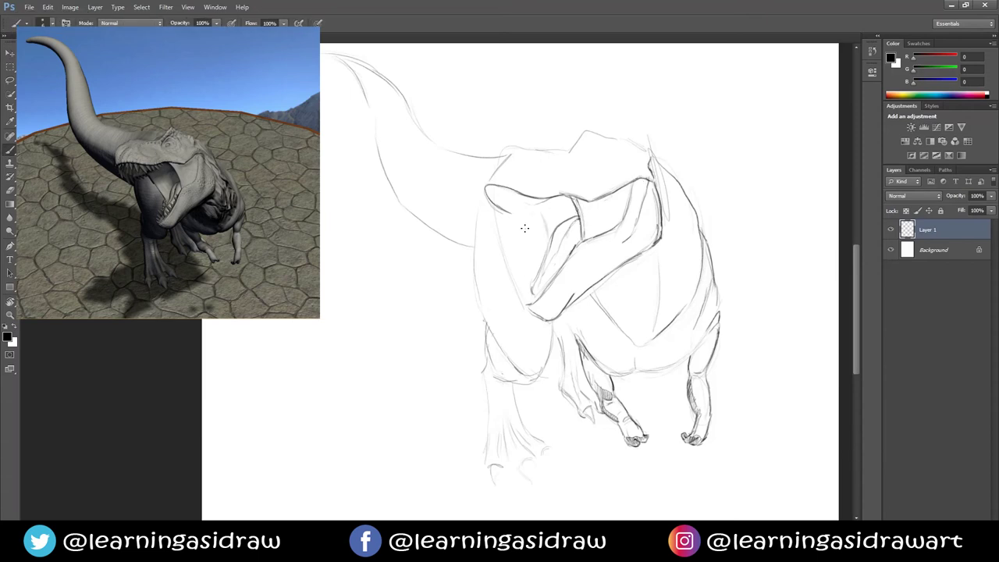
Draw rows of pointed teeth along the upper and lower jaws.
{"action": "left_click_drag", "start_coordinate": [540, 205], "coordinate": [487, 191]}
{"action": "left_click_drag", "start_coordinate": [543, 203], "coordinate": [549, 211]}
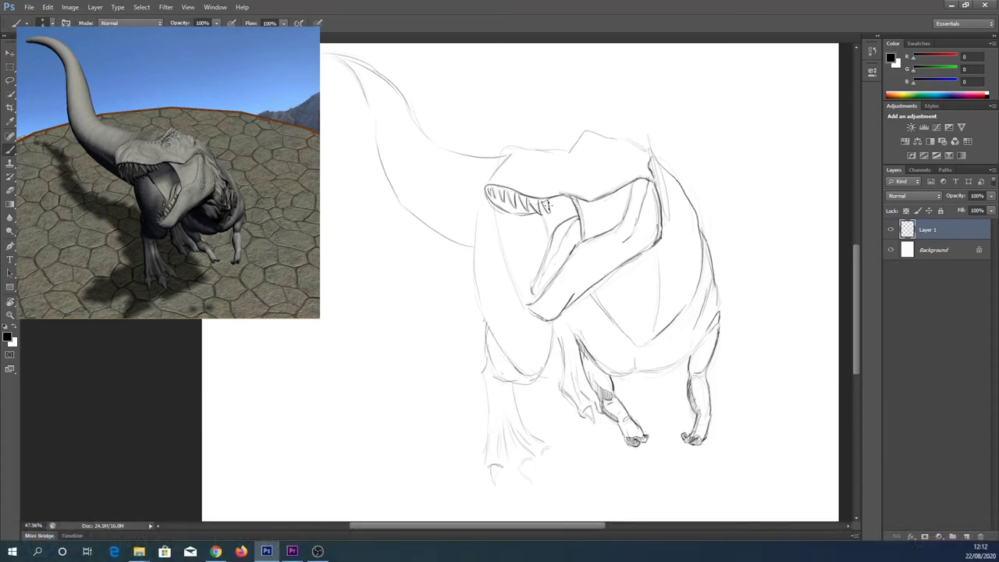
{"action": "mouse_move", "coordinate": [490, 201]}
{"action": "left_mouse_down"}
{"action": "mouse_move", "coordinate": [548, 236]}
{"action": "mouse_move", "coordinate": [508, 208]}
{"action": "mouse_move", "coordinate": [532, 212]}
{"action": "left_mouse_up"}
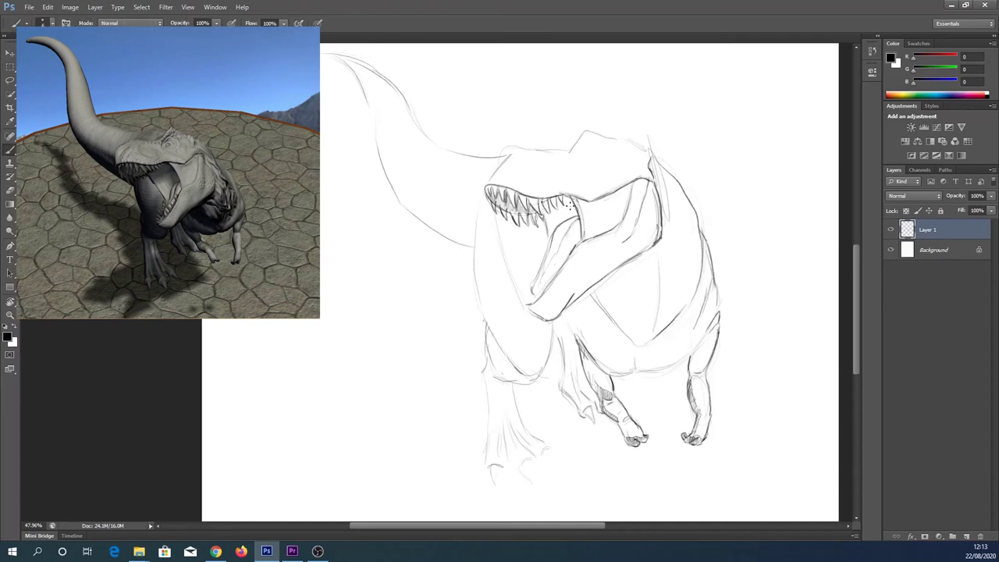
{"action": "mouse_move", "coordinate": [537, 266]}
{"action": "left_mouse_down"}
{"action": "mouse_move", "coordinate": [548, 281]}
{"action": "mouse_move", "coordinate": [539, 287]}
{"action": "left_mouse_up"}
{"action": "left_click_drag", "start_coordinate": [536, 282], "coordinate": [531, 298]}
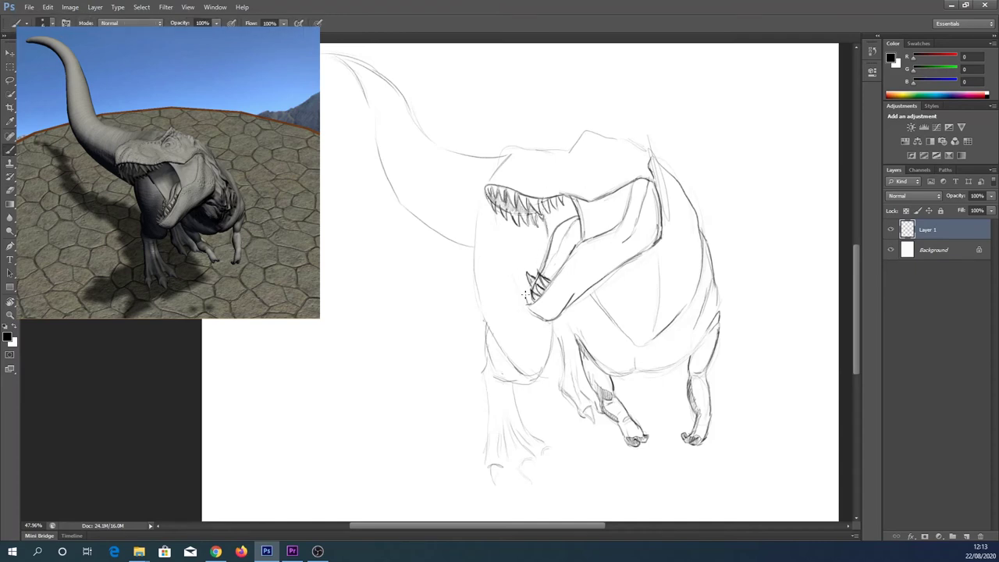
{"action": "mouse_move", "coordinate": [549, 265]}
{"action": "left_mouse_down"}
{"action": "mouse_move", "coordinate": [553, 277]}
{"action": "mouse_move", "coordinate": [570, 257]}
{"action": "left_mouse_up"}
Darken the chin, hatch the inside of the mouth, and draw the nostril, brow ridge, eye and snout contour.
{"action": "left_click_drag", "start_coordinate": [527, 307], "coordinate": [556, 318]}
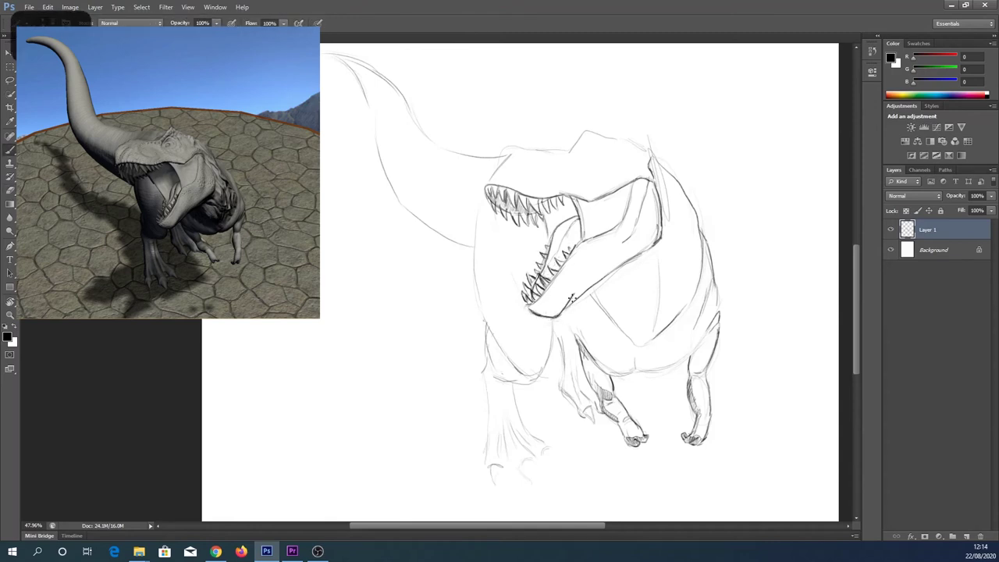
{"action": "left_click_drag", "start_coordinate": [540, 202], "coordinate": [566, 234]}
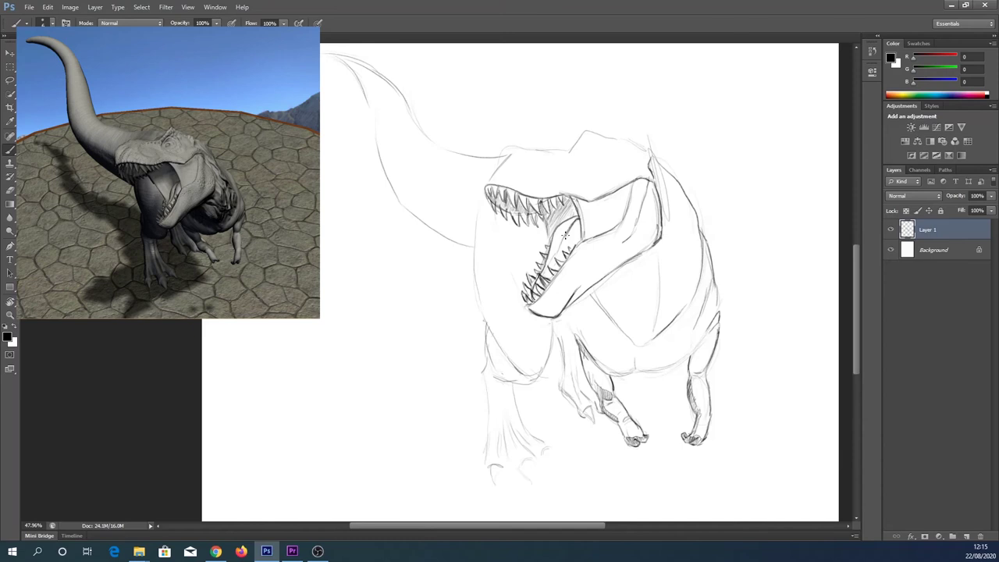
{"action": "mouse_move", "coordinate": [543, 156]}
{"action": "left_mouse_down"}
{"action": "mouse_move", "coordinate": [581, 138]}
{"action": "mouse_move", "coordinate": [588, 151]}
{"action": "left_mouse_up"}
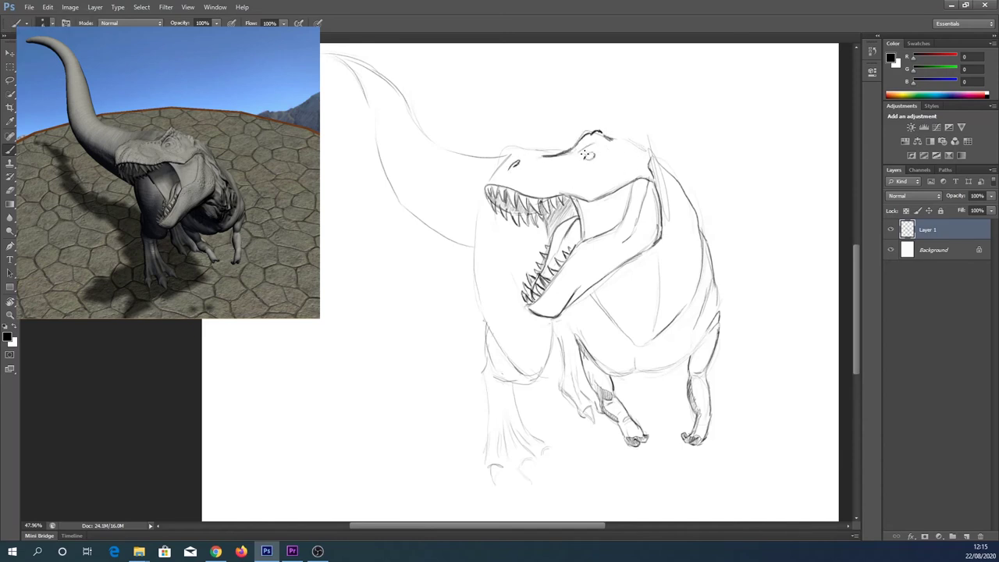
{"action": "mouse_move", "coordinate": [529, 165]}
{"action": "left_mouse_down"}
{"action": "mouse_move", "coordinate": [537, 179]}
{"action": "mouse_move", "coordinate": [560, 151]}
{"action": "mouse_move", "coordinate": [489, 152]}
{"action": "mouse_move", "coordinate": [565, 172]}
{"action": "left_mouse_up"}
Lasso the tail outline, shift it slightly up, and deselect it.
{"action": "key", "text": "l"}
{"action": "key", "text": "ctrl+d"}
{"action": "key", "text": "b"}
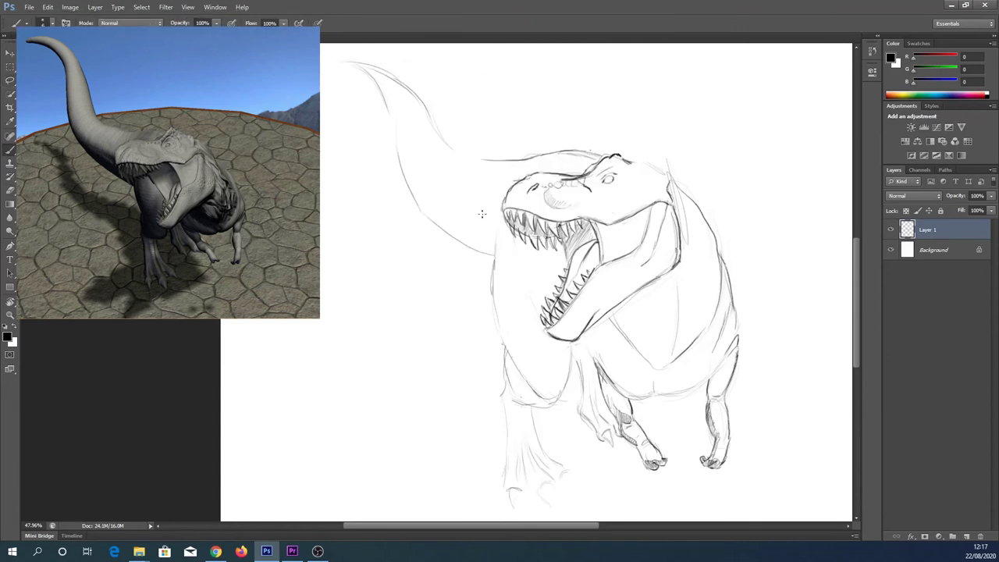
Redraw the tail's underside contour and fill its shadow side with hatching.
{"action": "left_click_drag", "start_coordinate": [491, 242], "coordinate": [441, 212]}
{"action": "left_click_drag", "start_coordinate": [395, 97], "coordinate": [412, 188]}
{"action": "mouse_move", "coordinate": [410, 149]}
{"action": "left_mouse_down"}
{"action": "mouse_move", "coordinate": [447, 227]}
{"action": "mouse_move", "coordinate": [480, 248]}
{"action": "left_mouse_up"}
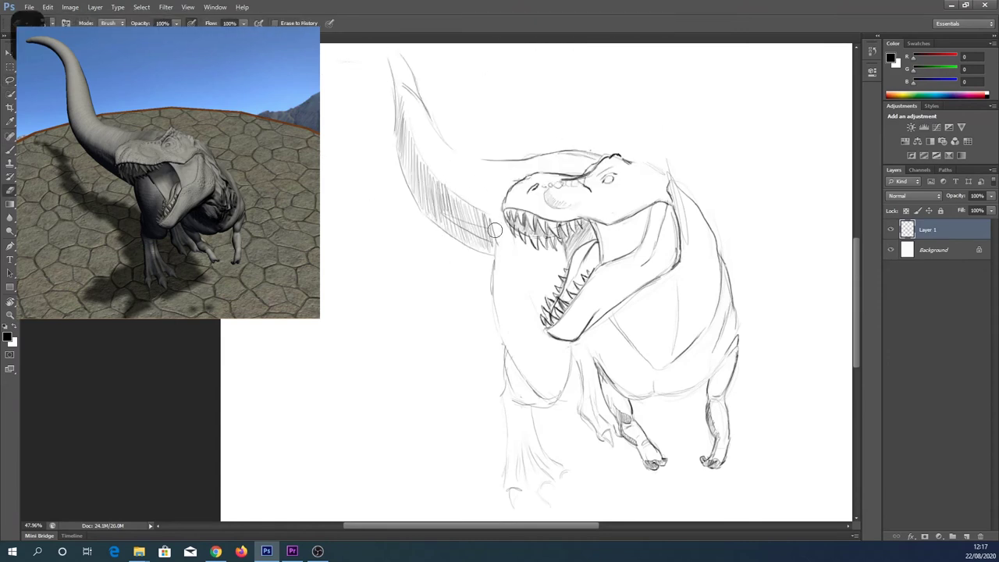
{"action": "left_click_drag", "start_coordinate": [437, 204], "coordinate": [485, 253]}
Darken the near thigh's outline and hatch the shadow along its outer edge down to the knee.
{"action": "mouse_move", "coordinate": [506, 265]}
{"action": "left_mouse_down"}
{"action": "mouse_move", "coordinate": [509, 440]}
{"action": "mouse_move", "coordinate": [504, 293]}
{"action": "left_mouse_up"}
{"action": "left_click_drag", "start_coordinate": [519, 358], "coordinate": [530, 381]}
{"action": "mouse_move", "coordinate": [506, 338]}
{"action": "left_mouse_down"}
{"action": "mouse_move", "coordinate": [516, 279]}
{"action": "mouse_move", "coordinate": [522, 312]}
{"action": "left_mouse_up"}
{"action": "left_click_drag", "start_coordinate": [534, 344], "coordinate": [551, 401]}
{"action": "left_click_drag", "start_coordinate": [515, 320], "coordinate": [543, 383]}
{"action": "left_click_drag", "start_coordinate": [503, 277], "coordinate": [503, 292]}
{"action": "mouse_move", "coordinate": [512, 351]}
{"action": "left_mouse_down"}
{"action": "mouse_move", "coordinate": [546, 407]}
{"action": "mouse_move", "coordinate": [567, 395]}
{"action": "mouse_move", "coordinate": [534, 449]}
{"action": "left_mouse_up"}
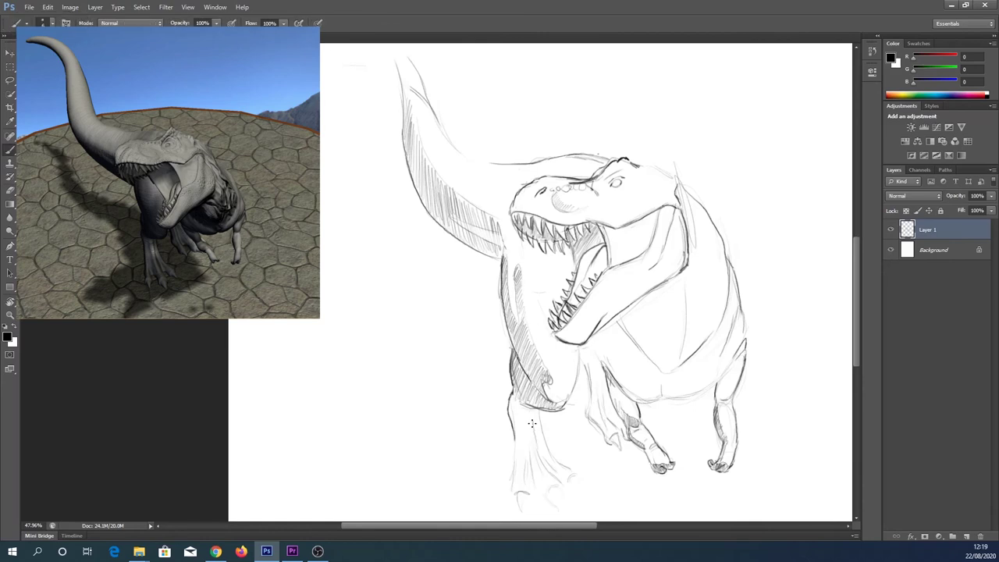
Define and hatch the near lower leg and foot, adding tendons, toes and pointed claws.
{"action": "left_click_drag", "start_coordinate": [531, 410], "coordinate": [527, 464]}
{"action": "mouse_move", "coordinate": [532, 456]}
{"action": "left_mouse_down"}
{"action": "mouse_move", "coordinate": [546, 495]}
{"action": "mouse_move", "coordinate": [558, 484]}
{"action": "left_mouse_up"}
{"action": "left_click_drag", "start_coordinate": [531, 478], "coordinate": [520, 408]}
{"action": "left_click_drag", "start_coordinate": [513, 470], "coordinate": [517, 437]}
{"action": "mouse_move", "coordinate": [522, 453]}
{"action": "left_mouse_down"}
{"action": "mouse_move", "coordinate": [515, 401]}
{"action": "mouse_move", "coordinate": [512, 487]}
{"action": "left_mouse_up"}
{"action": "left_click_drag", "start_coordinate": [512, 471], "coordinate": [512, 412]}
{"action": "left_click_drag", "start_coordinate": [526, 511], "coordinate": [540, 497]}
{"action": "left_click_drag", "start_coordinate": [553, 472], "coordinate": [577, 498]}
{"action": "mouse_move", "coordinate": [554, 470]}
{"action": "left_mouse_down"}
{"action": "mouse_move", "coordinate": [579, 488]}
{"action": "mouse_move", "coordinate": [539, 453]}
{"action": "mouse_move", "coordinate": [556, 472]}
{"action": "left_mouse_up"}
{"action": "mouse_move", "coordinate": [532, 389]}
{"action": "left_mouse_down"}
{"action": "mouse_move", "coordinate": [538, 439]}
{"action": "mouse_move", "coordinate": [583, 462]}
{"action": "mouse_move", "coordinate": [551, 394]}
{"action": "left_mouse_up"}
{"action": "left_click_drag", "start_coordinate": [534, 385], "coordinate": [547, 396]}
{"action": "left_click_drag", "start_coordinate": [554, 472], "coordinate": [575, 451]}
Firm up the near thigh's inner edge and hatch across the thigh and flank.
{"action": "left_click_drag", "start_coordinate": [590, 369], "coordinate": [581, 385]}
{"action": "left_click_drag", "start_coordinate": [594, 329], "coordinate": [581, 388]}
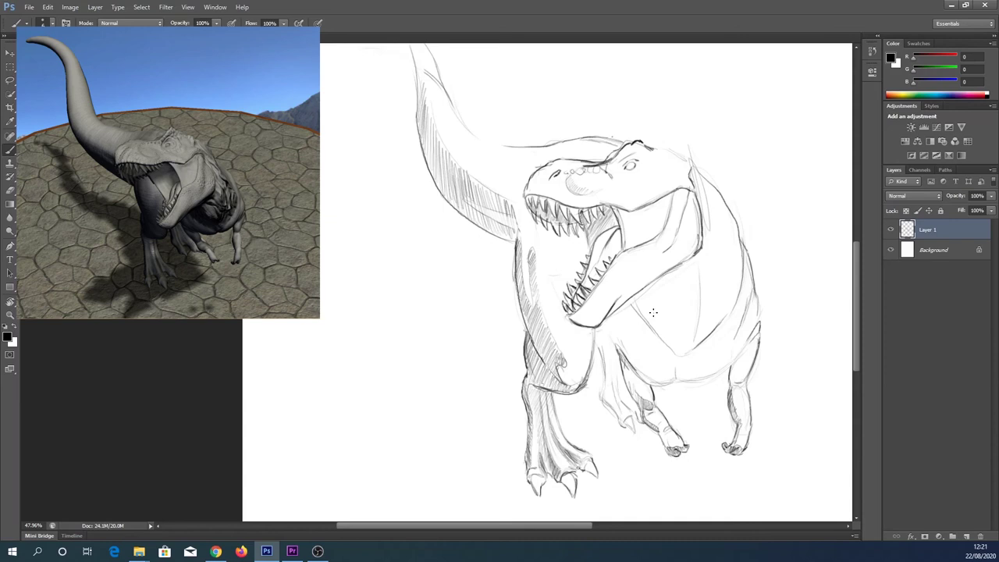
{"action": "mouse_move", "coordinate": [511, 222]}
{"action": "left_mouse_down"}
{"action": "mouse_move", "coordinate": [551, 293]}
{"action": "mouse_move", "coordinate": [571, 371]}
{"action": "left_mouse_up"}
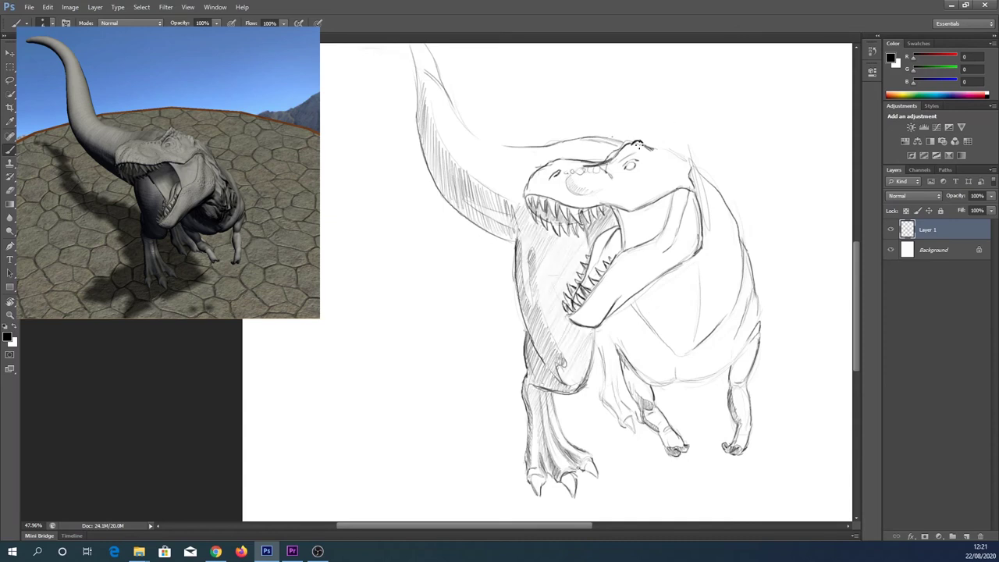
Detail the brow and eye, and add shading and darker edges along the upper and lower jaws.
{"action": "mouse_move", "coordinate": [630, 143]}
{"action": "left_mouse_down"}
{"action": "mouse_move", "coordinate": [646, 138]}
{"action": "mouse_move", "coordinate": [653, 150]}
{"action": "mouse_move", "coordinate": [610, 181]}
{"action": "mouse_move", "coordinate": [638, 170]}
{"action": "left_mouse_up"}
{"action": "mouse_move", "coordinate": [641, 204]}
{"action": "left_mouse_down"}
{"action": "mouse_move", "coordinate": [680, 186]}
{"action": "mouse_move", "coordinate": [668, 247]}
{"action": "left_mouse_up"}
{"action": "mouse_move", "coordinate": [605, 311]}
{"action": "left_mouse_down"}
{"action": "mouse_move", "coordinate": [578, 317]}
{"action": "mouse_move", "coordinate": [610, 311]}
{"action": "mouse_move", "coordinate": [699, 240]}
{"action": "left_mouse_up"}
{"action": "left_click_drag", "start_coordinate": [624, 291], "coordinate": [574, 314]}
{"action": "left_click_drag", "start_coordinate": [587, 229], "coordinate": [587, 255]}
{"action": "left_click_drag", "start_coordinate": [617, 257], "coordinate": [654, 237]}
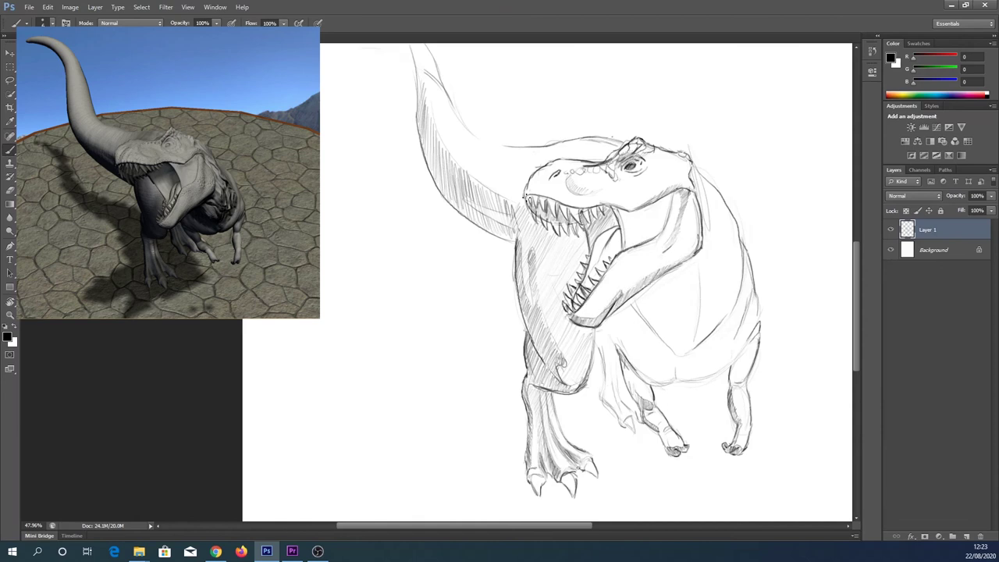
{"action": "left_click_drag", "start_coordinate": [523, 195], "coordinate": [581, 209]}
{"action": "left_click_drag", "start_coordinate": [595, 213], "coordinate": [628, 210]}
Draw wrinkled skin folds down the neck and chest, and hatch the shadow beneath the lower jaw.
{"action": "left_click_drag", "start_coordinate": [707, 218], "coordinate": [732, 286]}
{"action": "left_click_drag", "start_coordinate": [700, 201], "coordinate": [732, 266]}
{"action": "left_click_drag", "start_coordinate": [692, 168], "coordinate": [728, 234]}
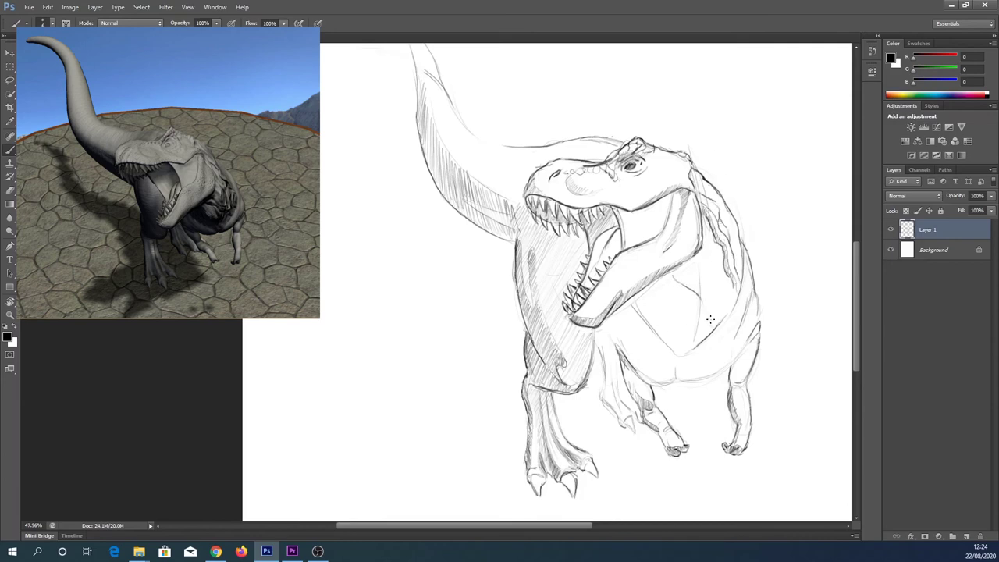
{"action": "left_click_drag", "start_coordinate": [703, 270], "coordinate": [667, 343]}
{"action": "left_click_drag", "start_coordinate": [663, 281], "coordinate": [644, 337]}
{"action": "left_click_drag", "start_coordinate": [683, 295], "coordinate": [671, 352]}
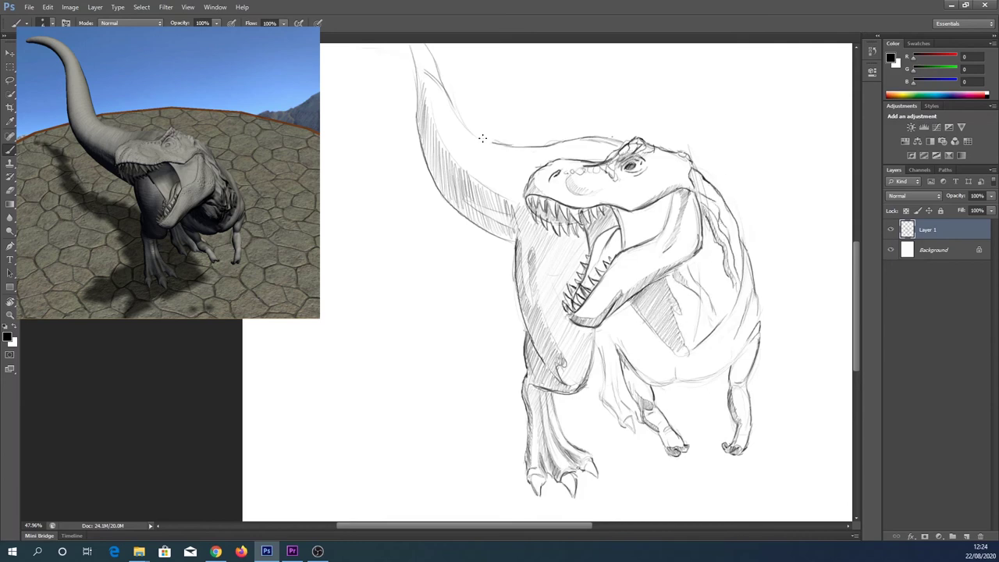
Darken the upper contour of the back and tail and add curved contour hatching across the tail.
{"action": "left_click_drag", "start_coordinate": [482, 139], "coordinate": [526, 168]}
{"action": "left_click_drag", "start_coordinate": [433, 121], "coordinate": [464, 172]}
{"action": "scroll", "coordinate": [399, 50], "scroll_direction": "up", "scroll_amount": 1, "text": "alt"}
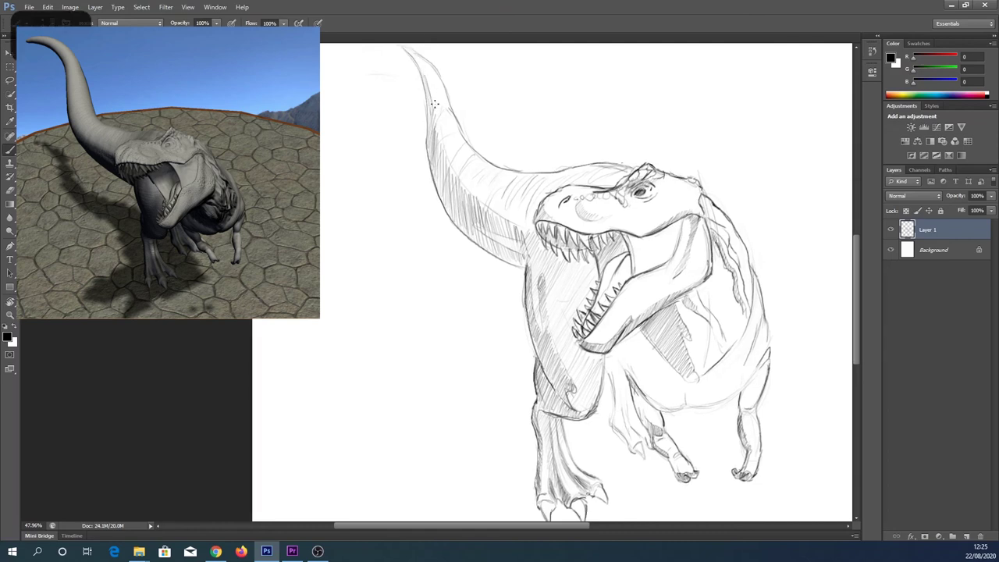
Select the underbelly edge and both arms and move them slightly up toward the body.
{"action": "scroll", "coordinate": [625, 373], "scroll_direction": "down", "scroll_amount": 1, "text": "alt"}
{"action": "mouse_move", "coordinate": [637, 307]}
{"action": "left_mouse_down"}
{"action": "mouse_move", "coordinate": [780, 256]}
{"action": "mouse_move", "coordinate": [620, 386]}
{"action": "left_mouse_up"}
{"action": "left_click_drag", "start_coordinate": [792, 390], "coordinate": [784, 379], "text": "ctrl"}
{"action": "left_click", "coordinate": [872, 52]}
{"action": "left_click", "coordinate": [872, 52]}
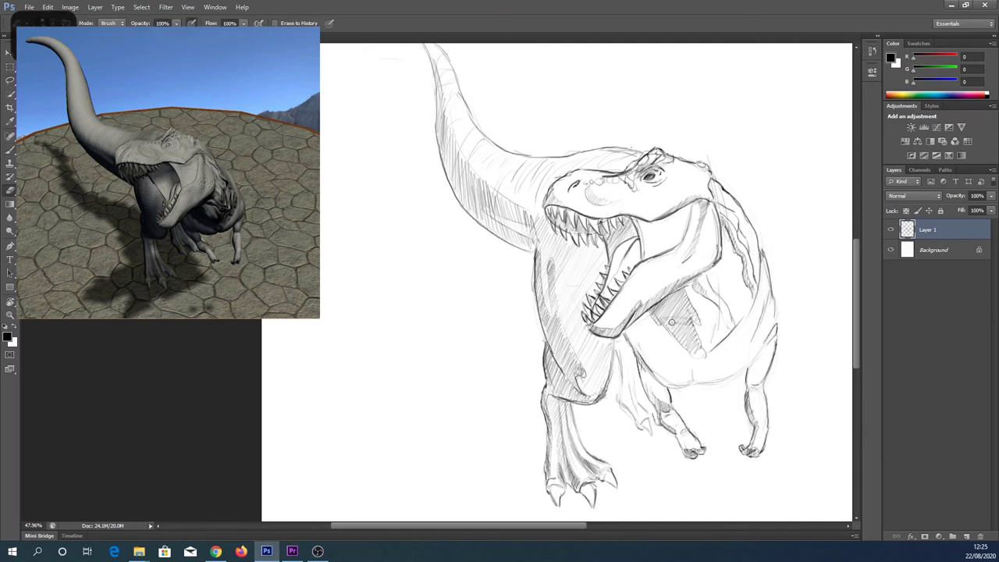
Hatch the underbelly's shadow and nudge the belly's lower edge and both arms slightly up.
{"action": "mouse_move", "coordinate": [623, 328]}
{"action": "left_mouse_down"}
{"action": "mouse_move", "coordinate": [676, 386]}
{"action": "mouse_move", "coordinate": [730, 366]}
{"action": "left_mouse_up"}
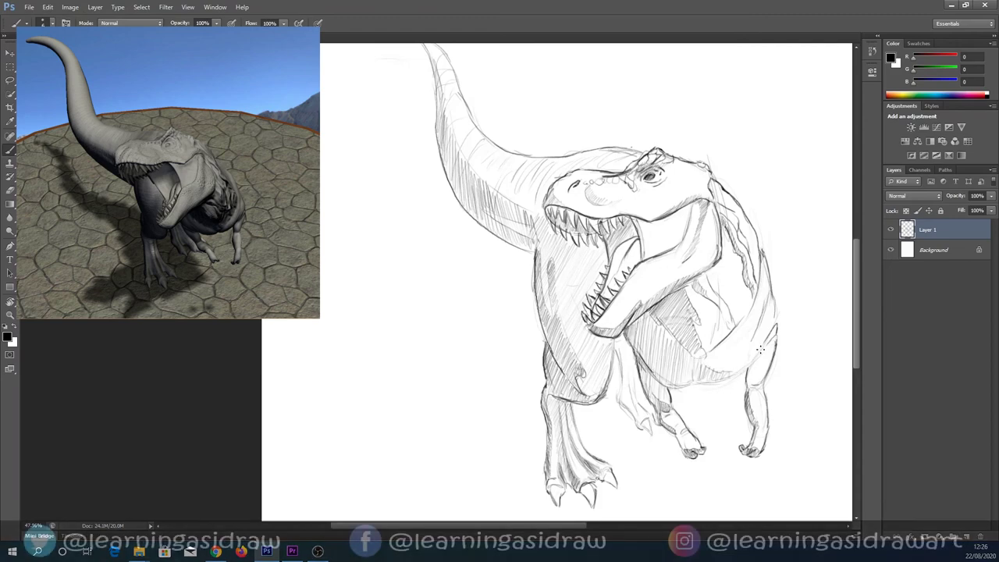
{"action": "left_click_drag", "start_coordinate": [674, 386], "coordinate": [751, 353]}
{"action": "left_click_drag", "start_coordinate": [780, 312], "coordinate": [779, 306], "text": "ctrl"}
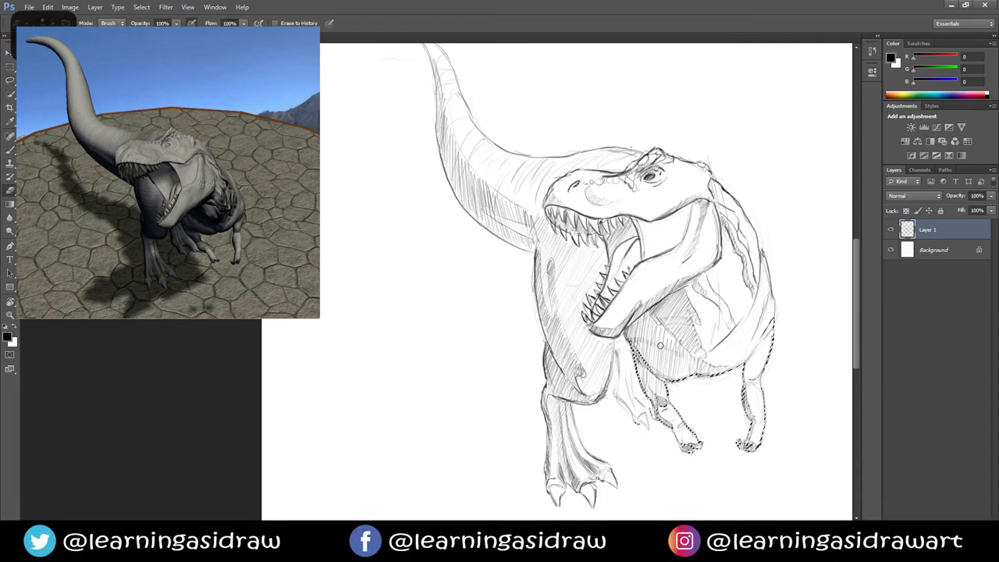
Darken and hatch the far leg and foot, and touch up the upper jaw.
{"action": "mouse_move", "coordinate": [629, 422]}
{"action": "left_mouse_down"}
{"action": "mouse_move", "coordinate": [626, 358]}
{"action": "mouse_move", "coordinate": [645, 421]}
{"action": "left_mouse_up"}
{"action": "left_click_drag", "start_coordinate": [621, 335], "coordinate": [632, 371]}
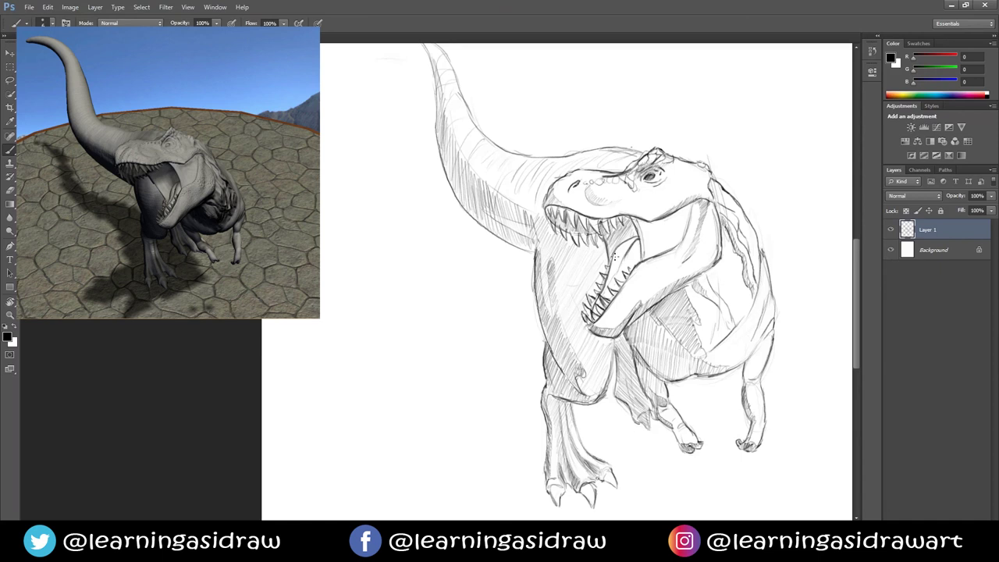
{"action": "left_click_drag", "start_coordinate": [642, 196], "coordinate": [662, 194]}
{"action": "left_click_drag", "start_coordinate": [665, 421], "coordinate": [644, 387]}
Reinforce the underbelly contour and darken the skin folds and shadow on the neck and chest.
{"action": "mouse_move", "coordinate": [624, 332]}
{"action": "left_mouse_down"}
{"action": "mouse_move", "coordinate": [647, 364]}
{"action": "mouse_move", "coordinate": [730, 370]}
{"action": "left_mouse_up"}
{"action": "mouse_move", "coordinate": [755, 241]}
{"action": "left_mouse_down"}
{"action": "mouse_move", "coordinate": [764, 255]}
{"action": "mouse_move", "coordinate": [748, 317]}
{"action": "left_mouse_up"}
{"action": "left_click_drag", "start_coordinate": [742, 324], "coordinate": [700, 352]}
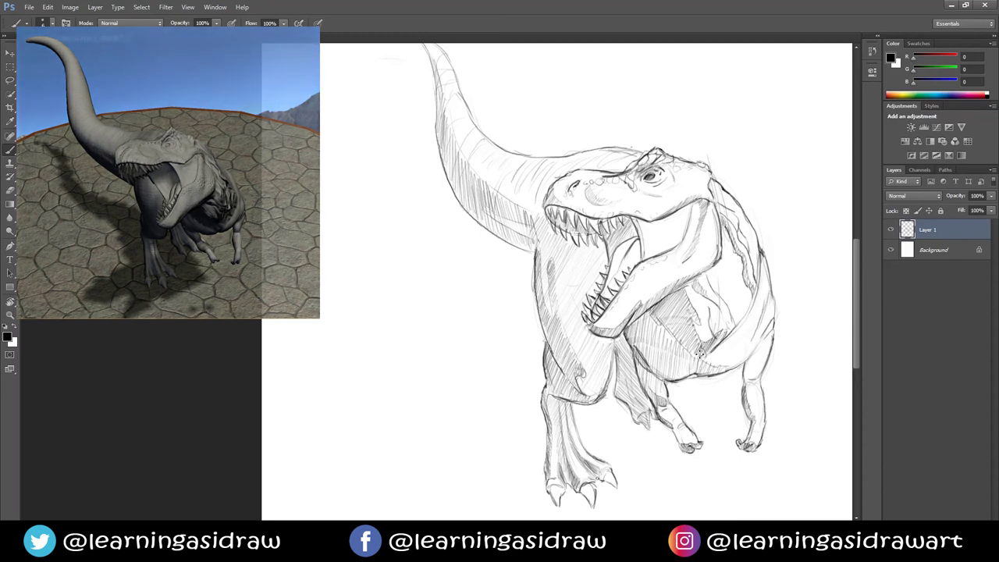